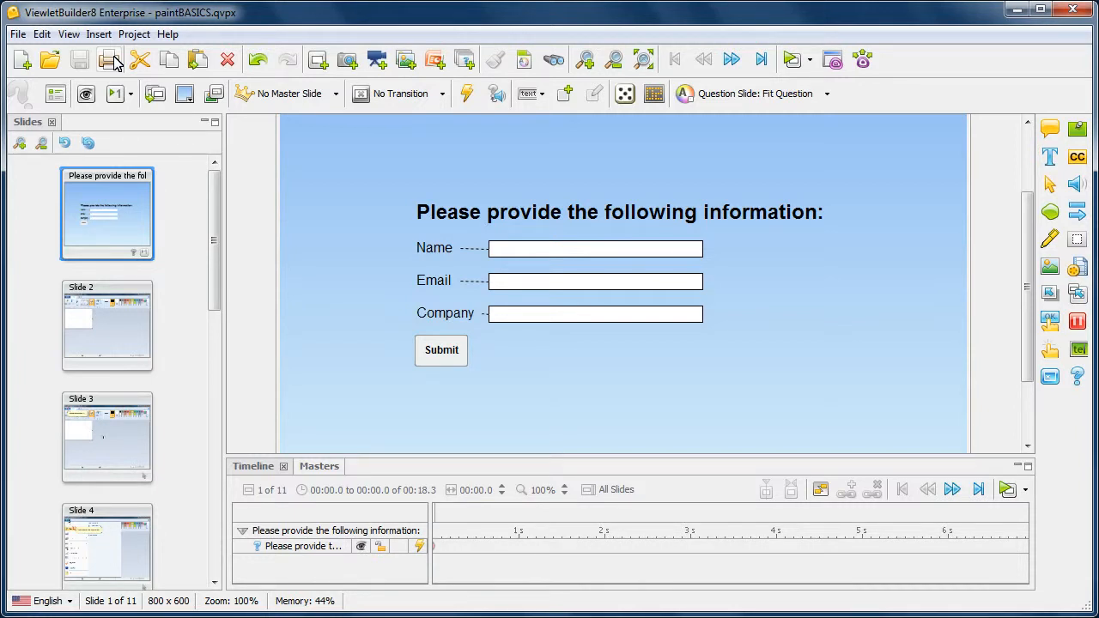
Set the project's page layout type to Question Summary Layout.
{"action": "left_click", "coordinate": [18, 34]}
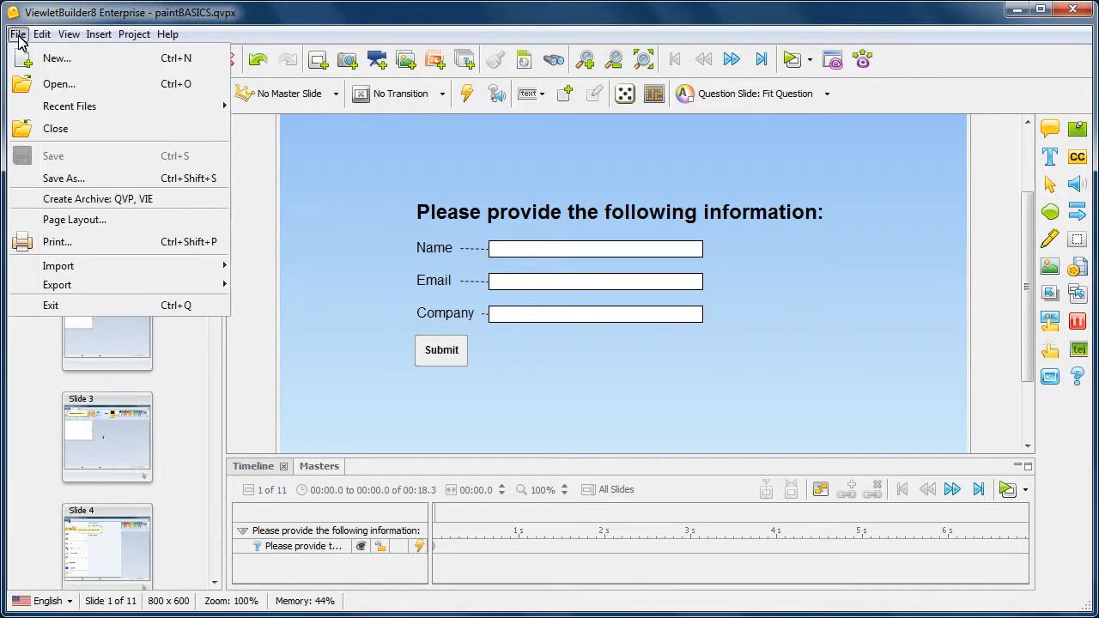
{"action": "left_click", "coordinate": [115, 223]}
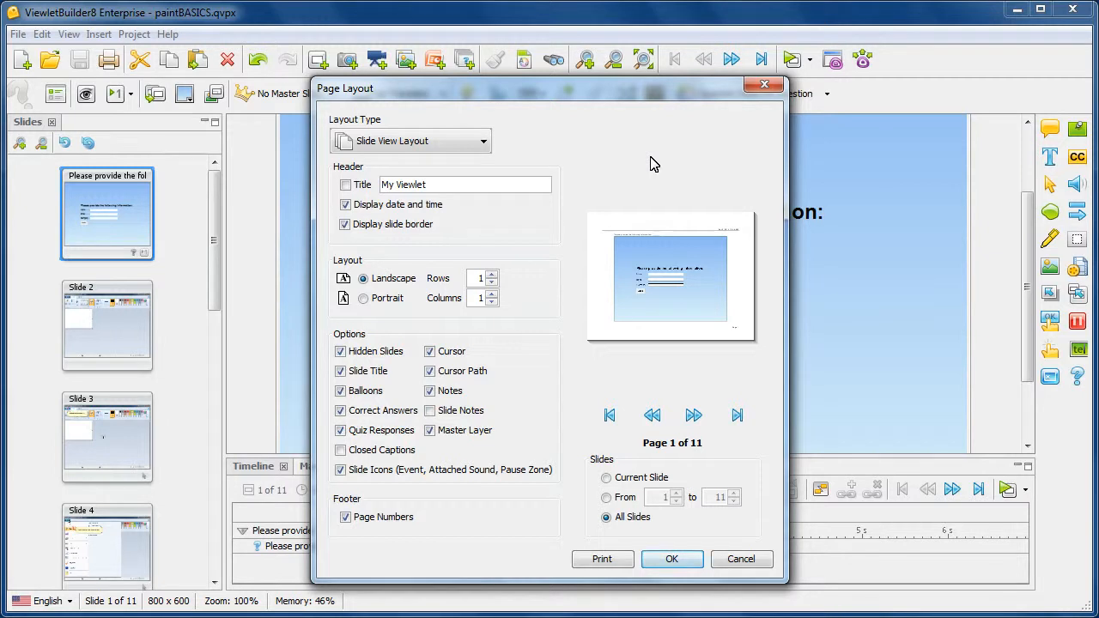
{"action": "left_click", "coordinate": [405, 145]}
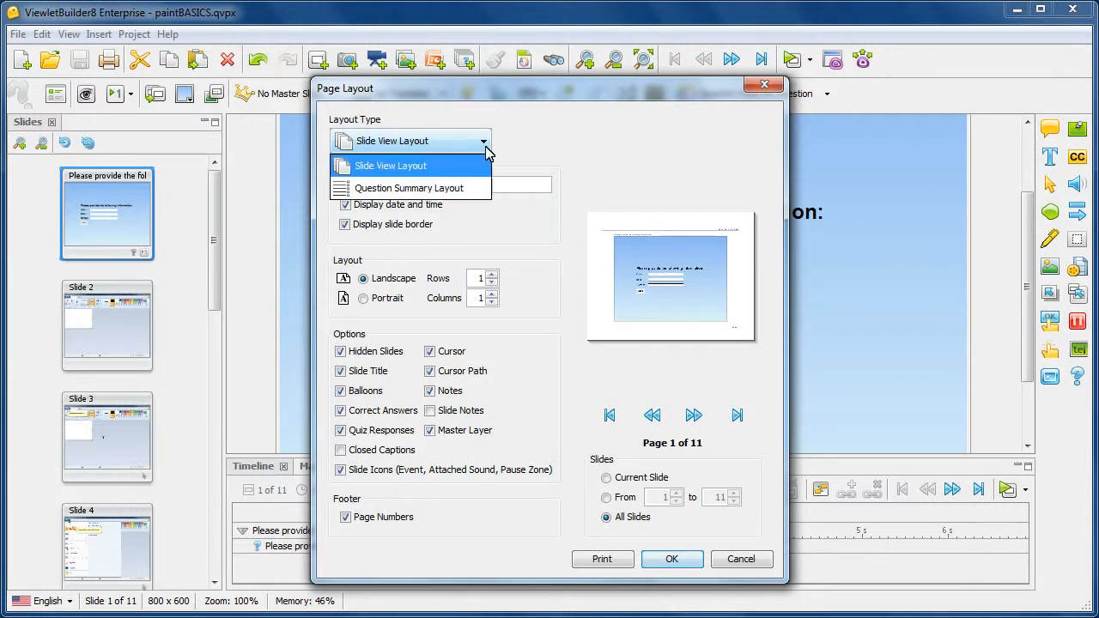
{"action": "left_click", "coordinate": [465, 194]}
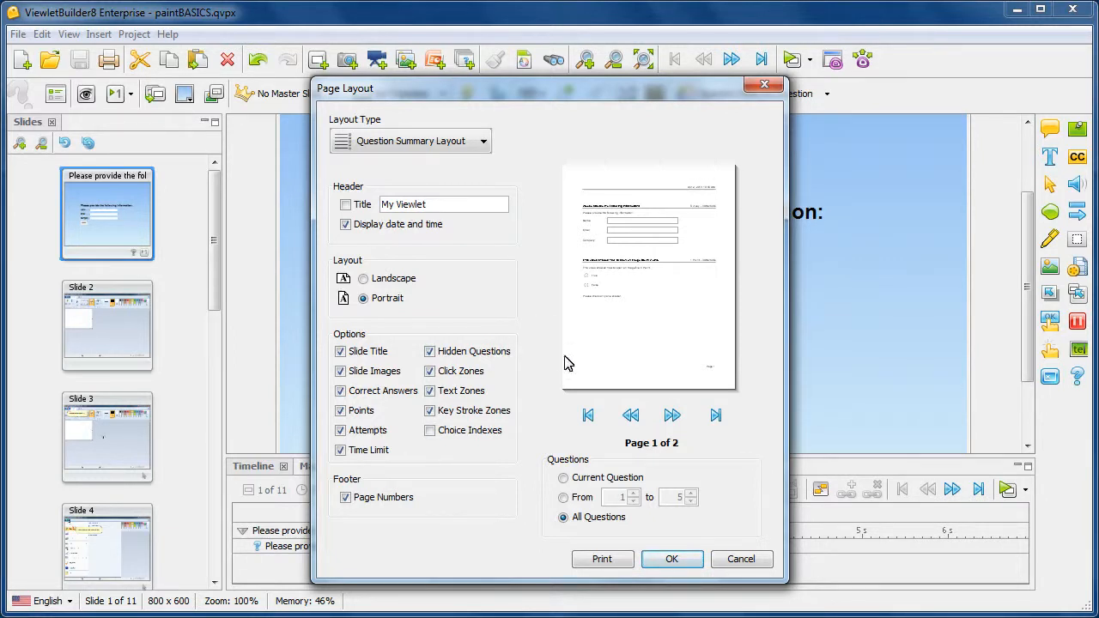
{"action": "left_click", "coordinate": [691, 559]}
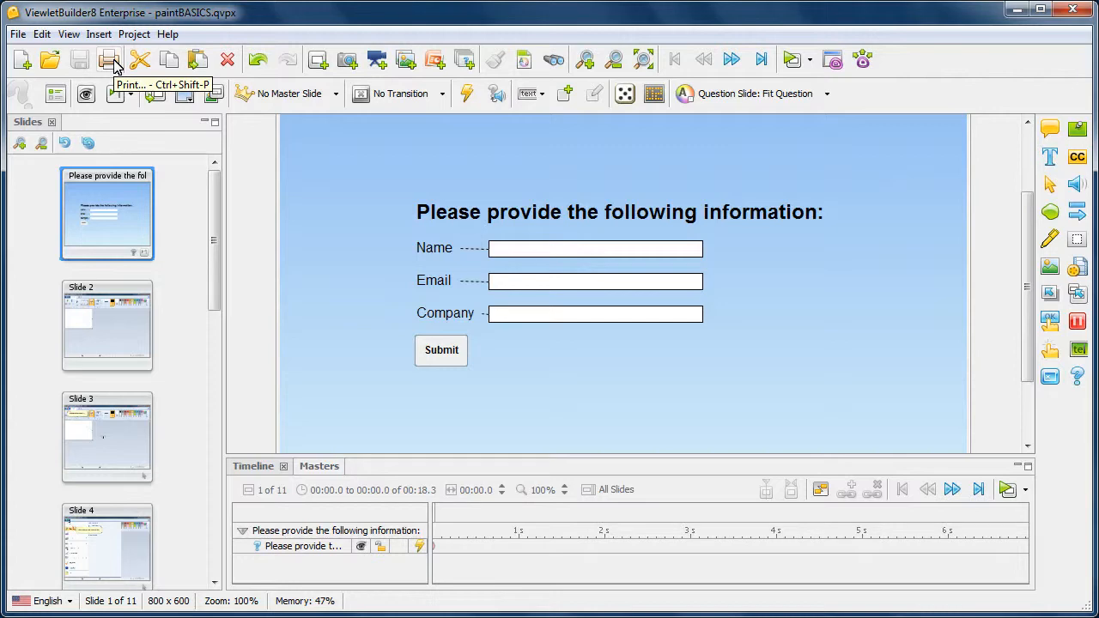
Reopen the page layout settings and change the layout type to Slide View Layout.
{"action": "left_click", "coordinate": [17, 35]}
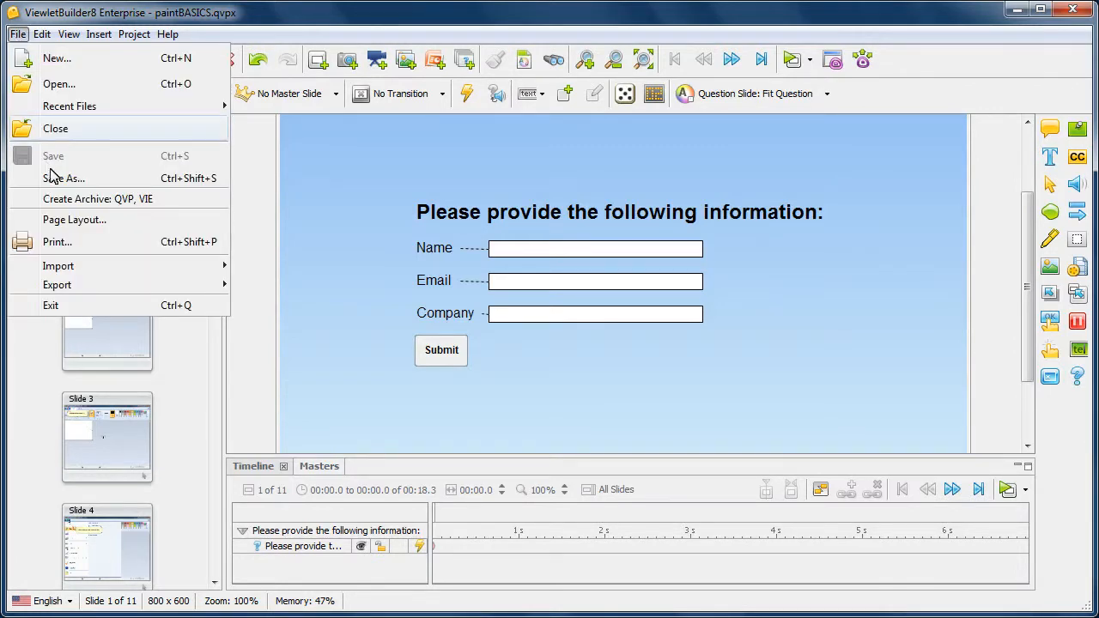
{"action": "left_click", "coordinate": [120, 227]}
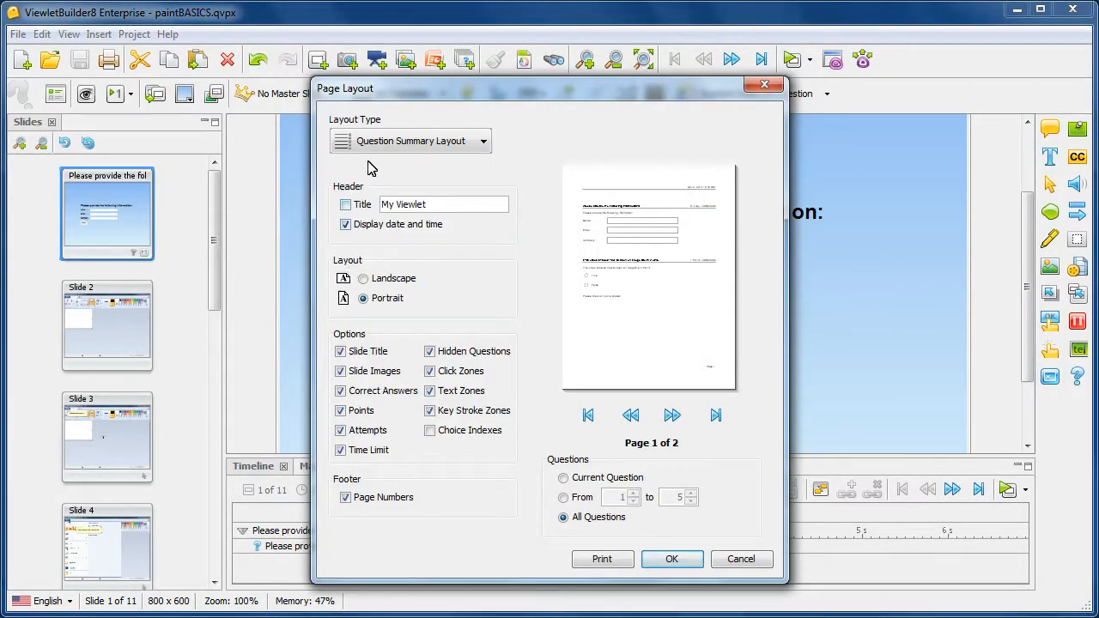
{"action": "left_click", "coordinate": [392, 149]}
{"action": "left_click", "coordinate": [432, 167]}
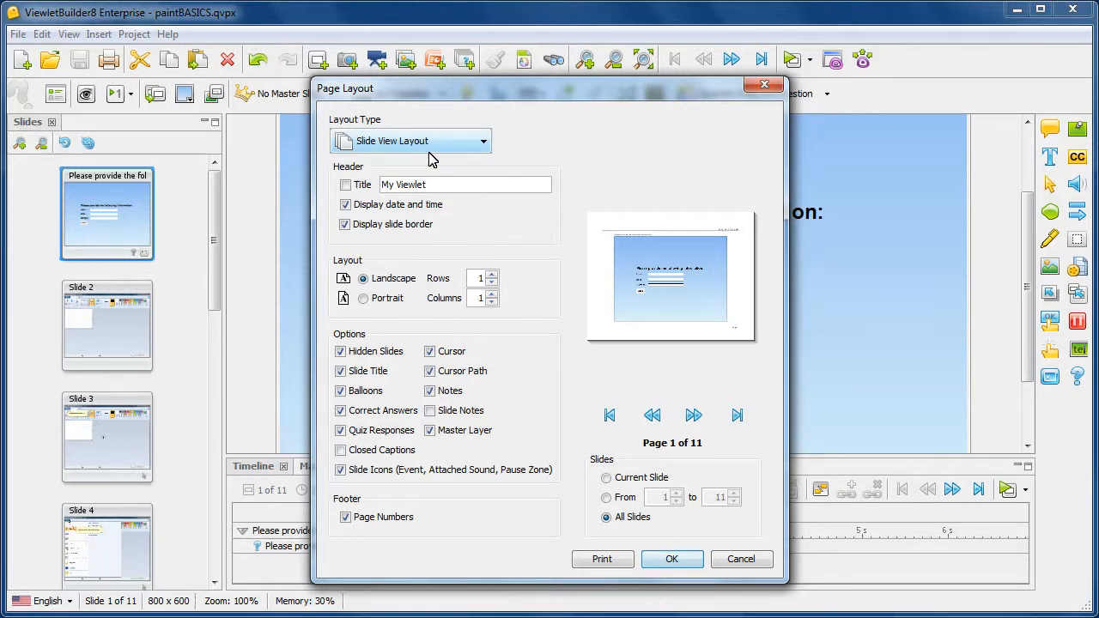
Try out the header title, portrait orientation and page number options of the slide layout, restoring each original setting.
{"action": "left_click", "coordinate": [345, 184]}
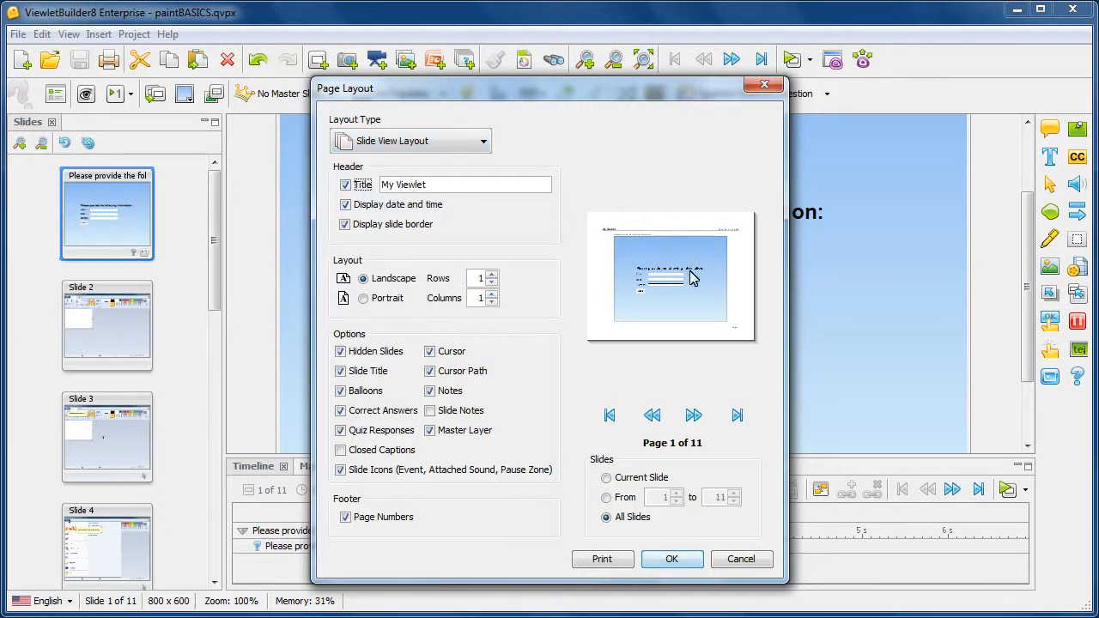
{"action": "left_click", "coordinate": [359, 186]}
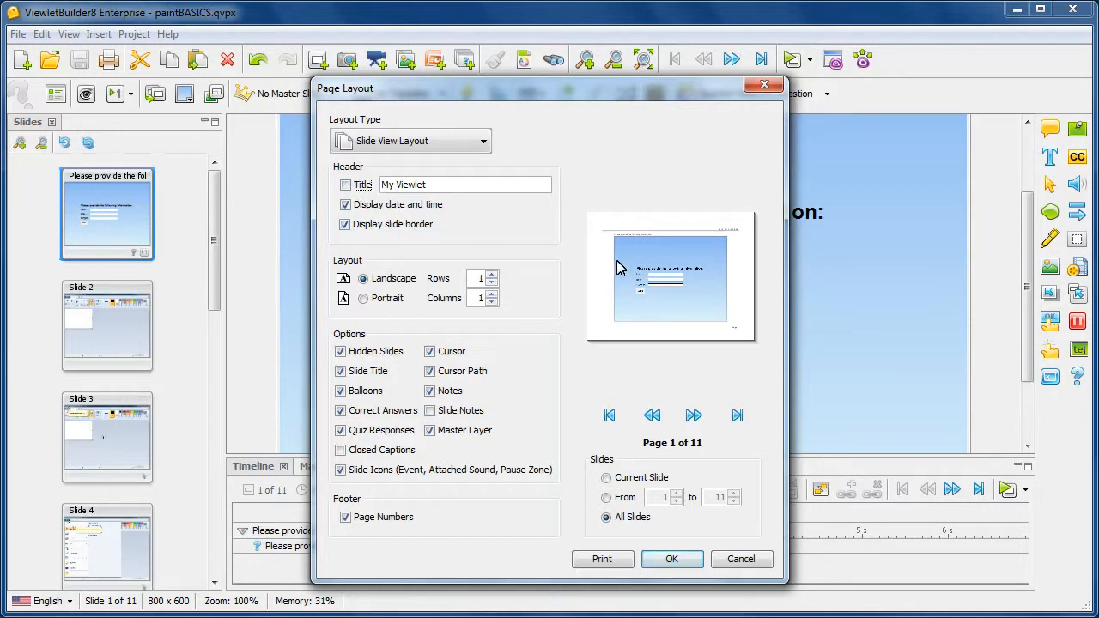
{"action": "left_click", "coordinate": [367, 298]}
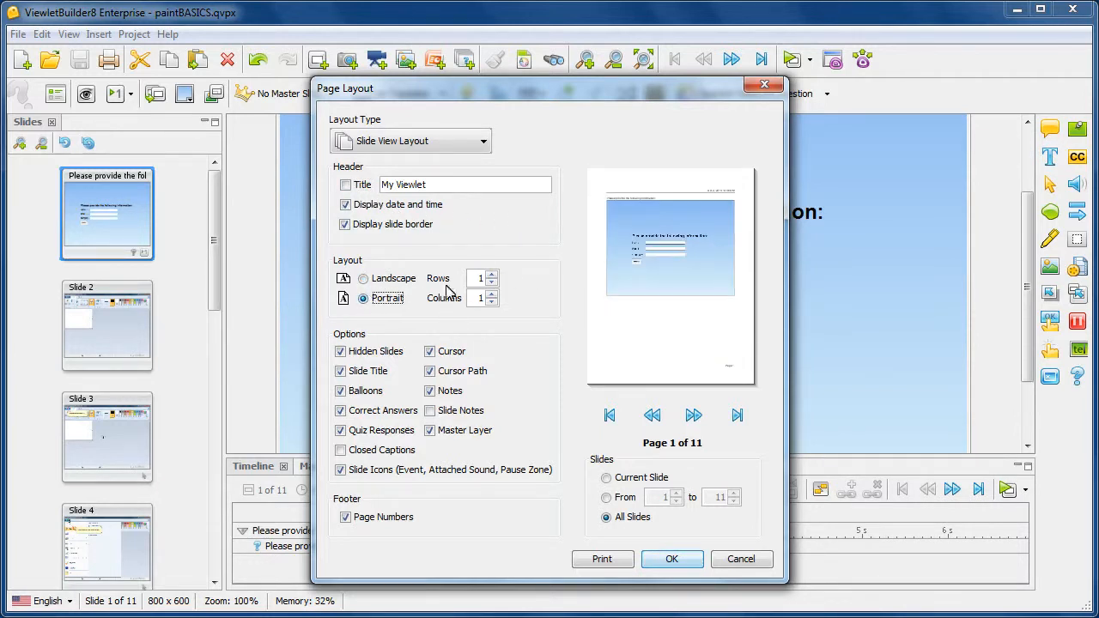
{"action": "left_click", "coordinate": [402, 283]}
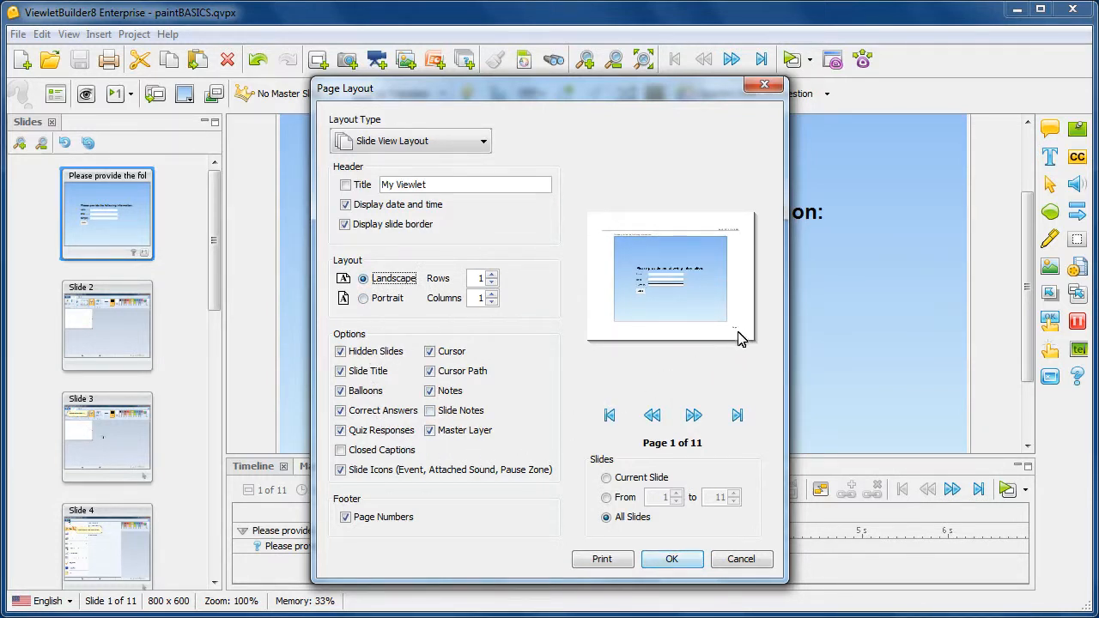
{"action": "left_click", "coordinate": [372, 519]}
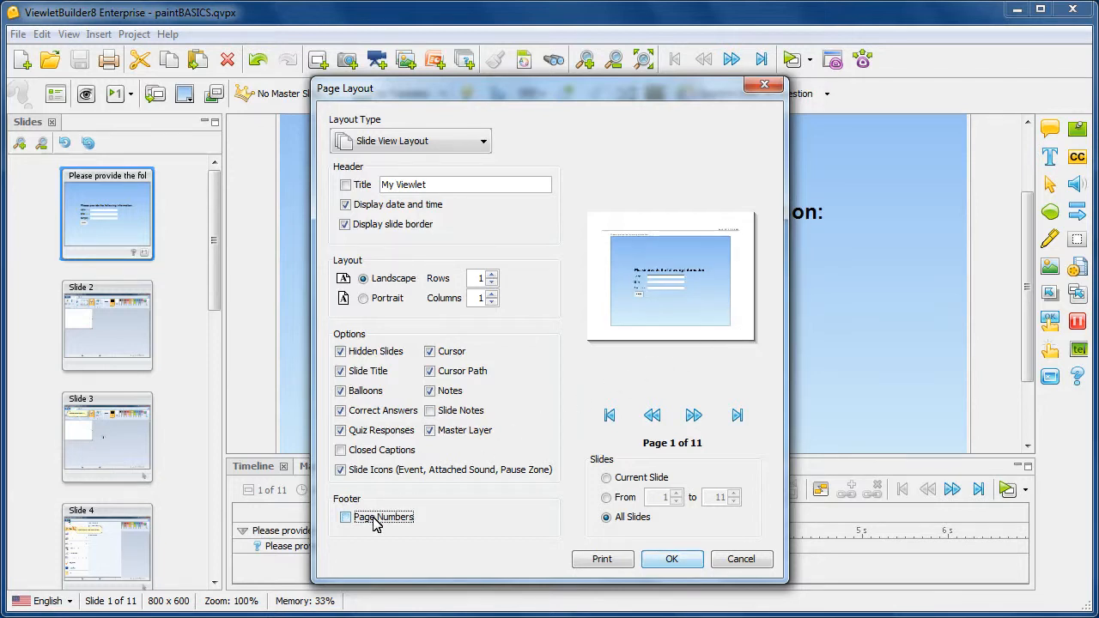
{"action": "left_click", "coordinate": [371, 519]}
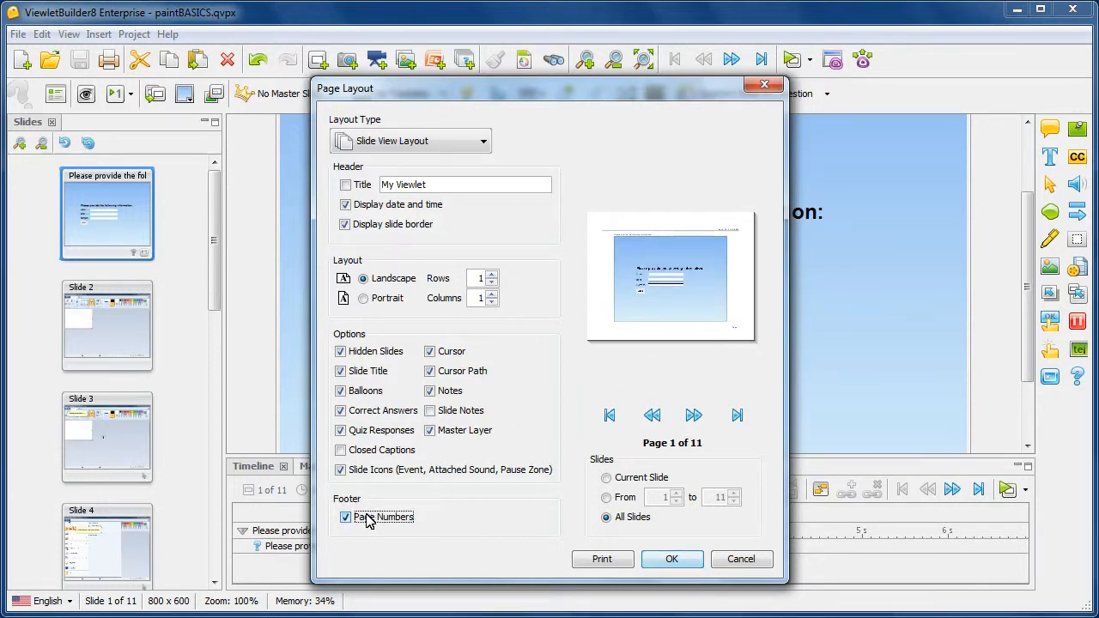
Leaf through the page layout preview, going several pages forward and back to page 3.
{"action": "left_click", "coordinate": [693, 415]}
{"action": "left_click", "coordinate": [693, 416]}
{"action": "left_click", "coordinate": [693, 415]}
{"action": "left_click", "coordinate": [692, 415]}
{"action": "left_click", "coordinate": [692, 415]}
{"action": "left_click", "coordinate": [652, 416]}
{"action": "left_click", "coordinate": [651, 416]}
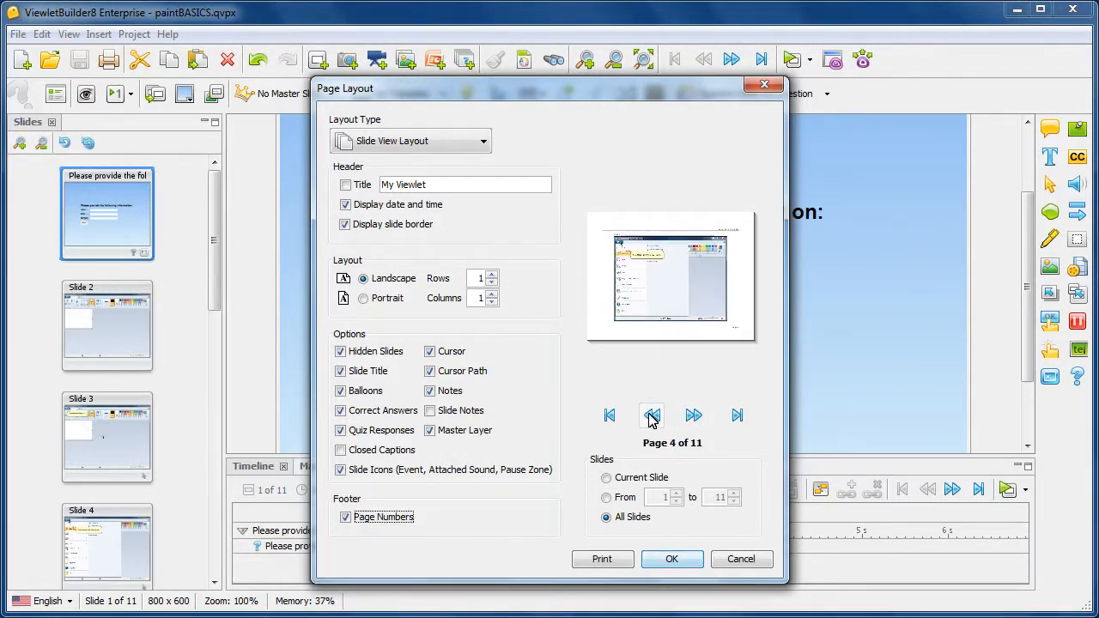
{"action": "left_click", "coordinate": [651, 415]}
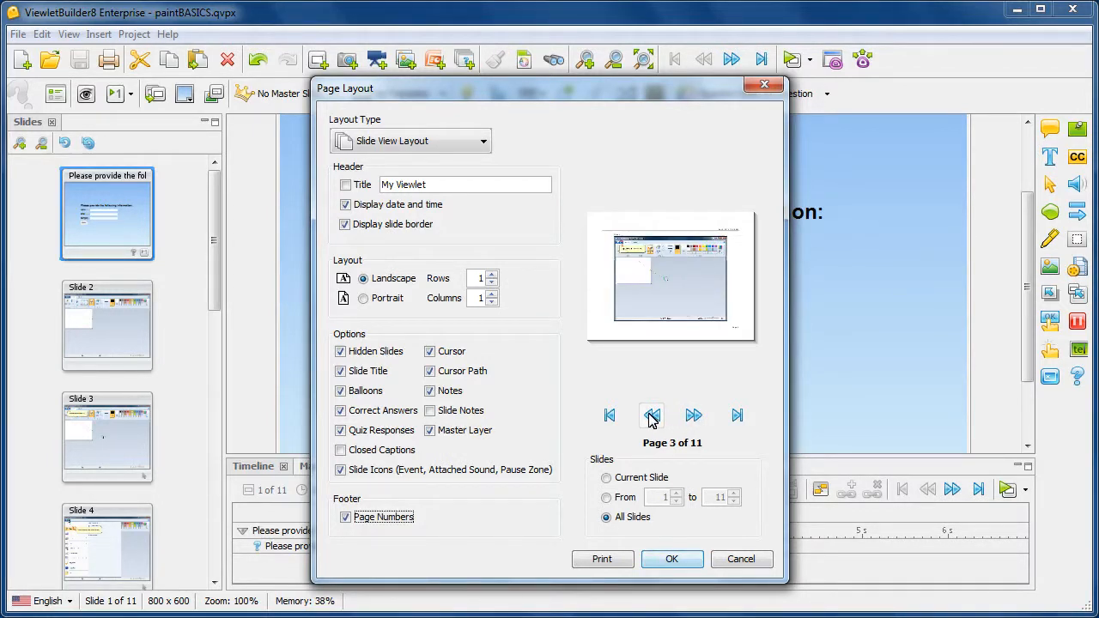
Try limiting the layout to the current slide and to a slide range, and restore All Slides.
{"action": "left_click", "coordinate": [623, 486]}
{"action": "left_click", "coordinate": [623, 502]}
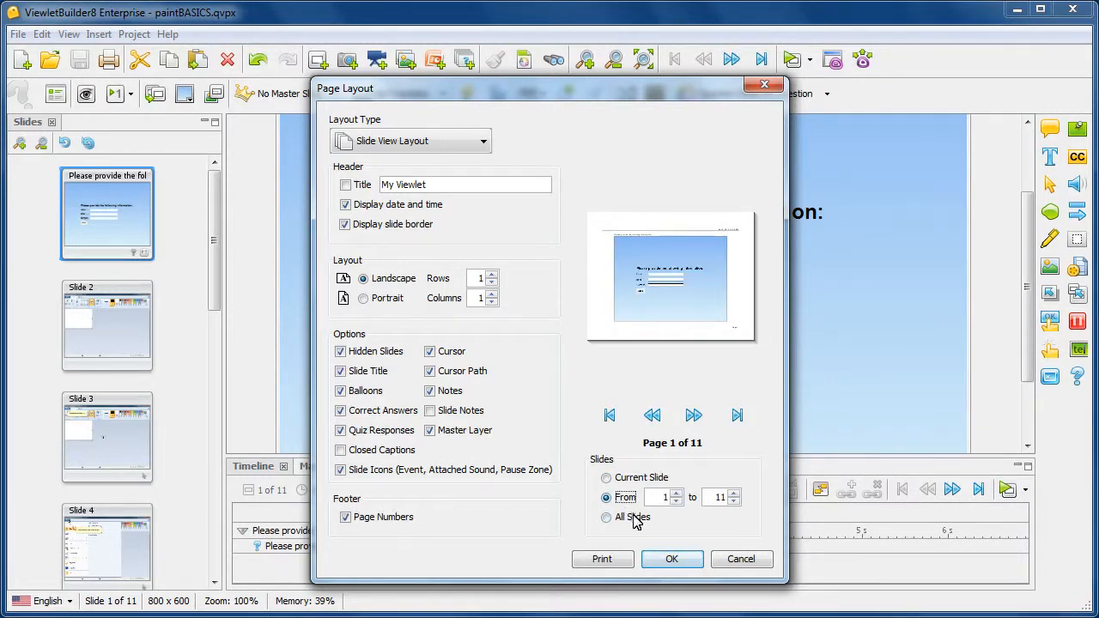
{"action": "left_click", "coordinate": [633, 519]}
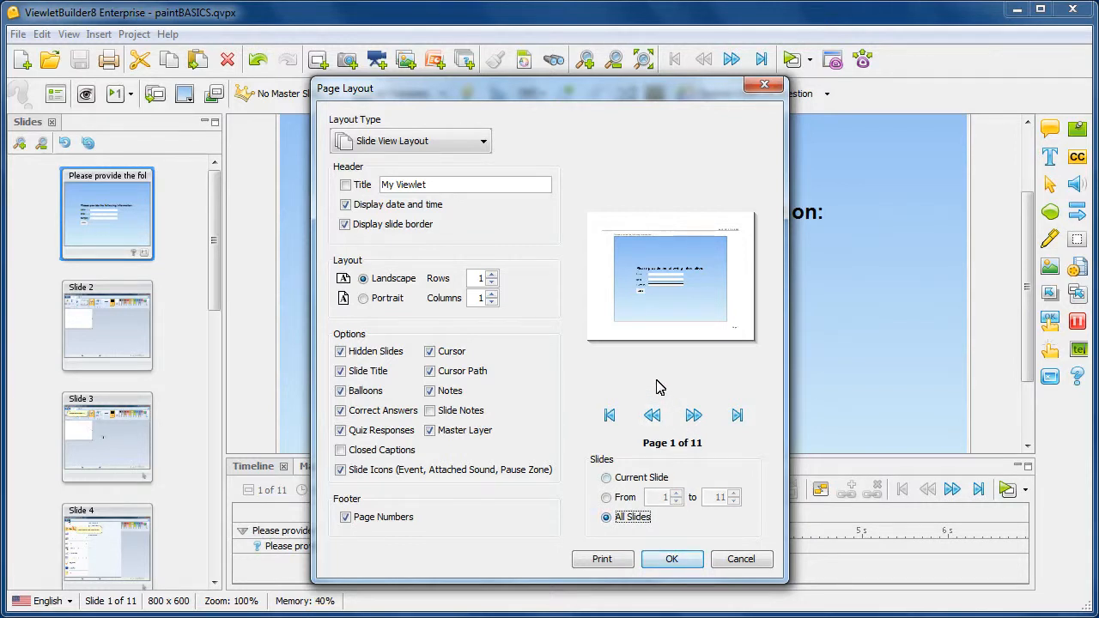
Try the Question Summary Layout with its title option and landscape orientation, and return to the Slide View Layout.
{"action": "left_click", "coordinate": [479, 142]}
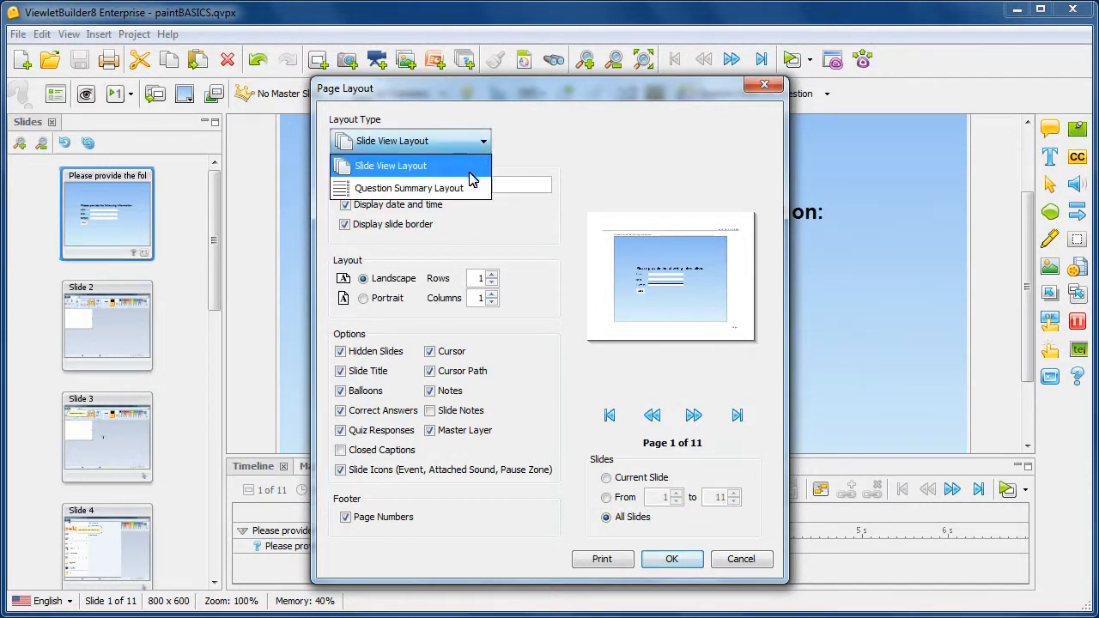
{"action": "left_click", "coordinate": [463, 189]}
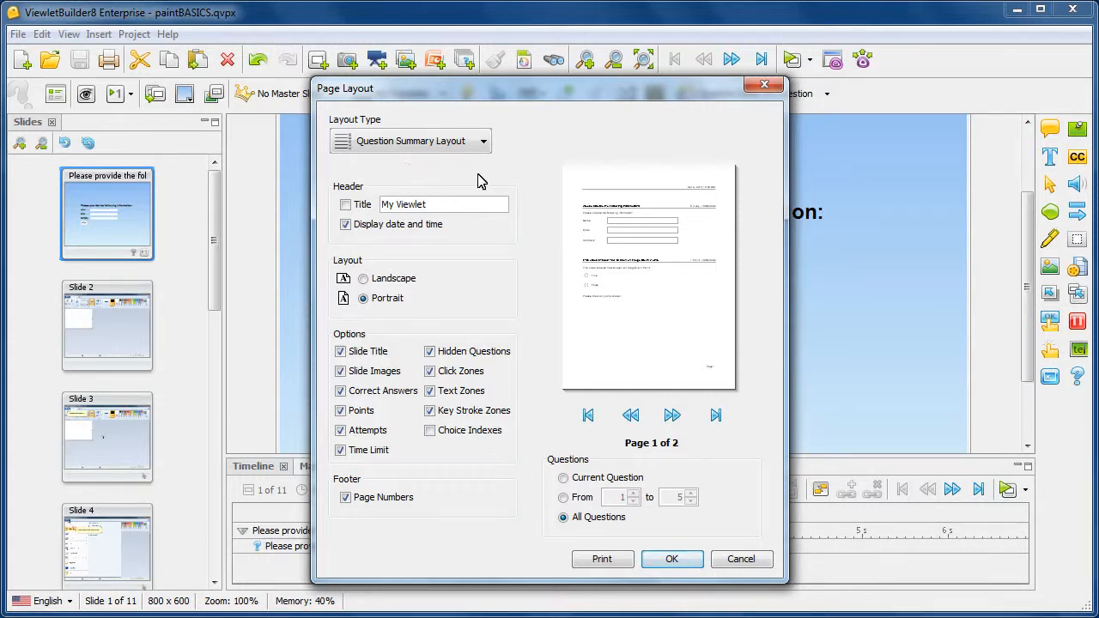
{"action": "left_click", "coordinate": [346, 205]}
{"action": "left_click", "coordinate": [363, 278]}
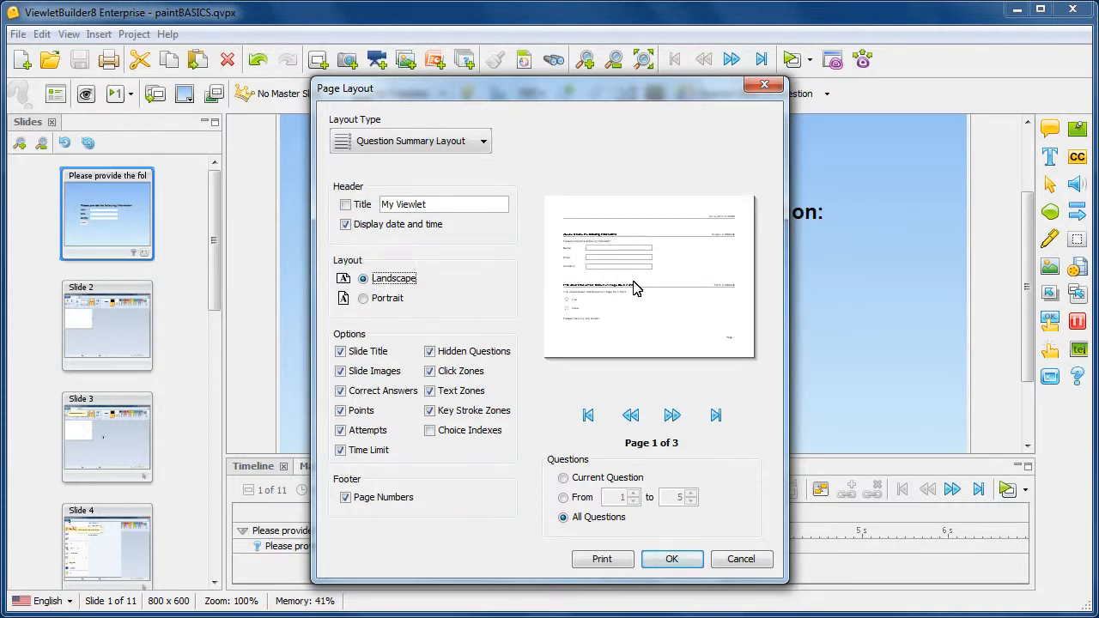
{"action": "left_click", "coordinate": [442, 148]}
{"action": "left_click", "coordinate": [444, 163]}
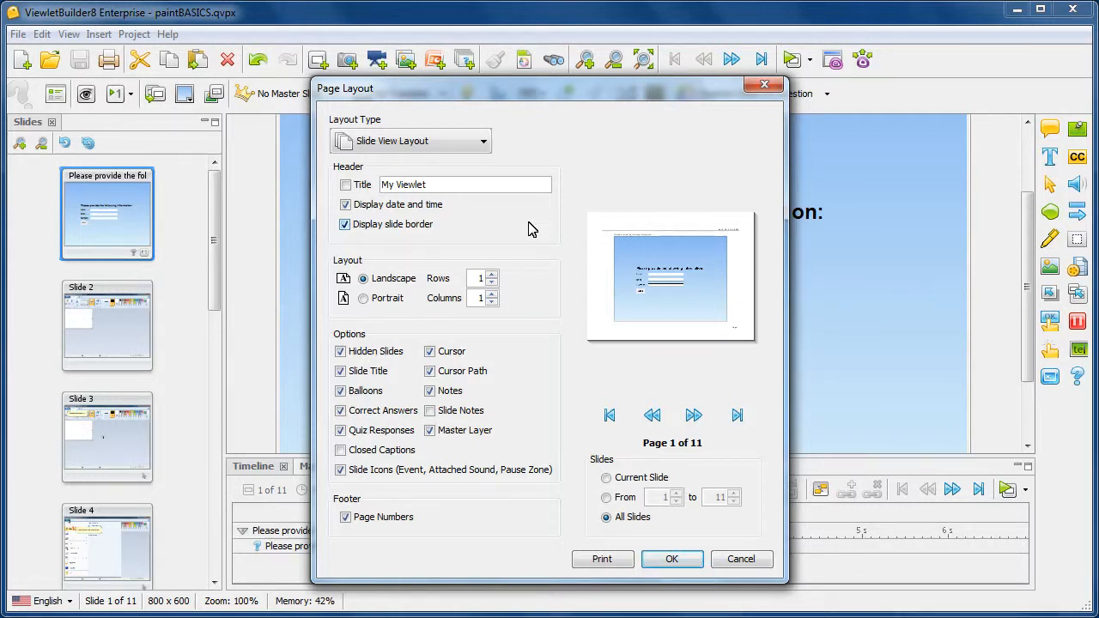
Examine the print settings for the slide view layout and close them without printing.
{"action": "left_click", "coordinate": [618, 559]}
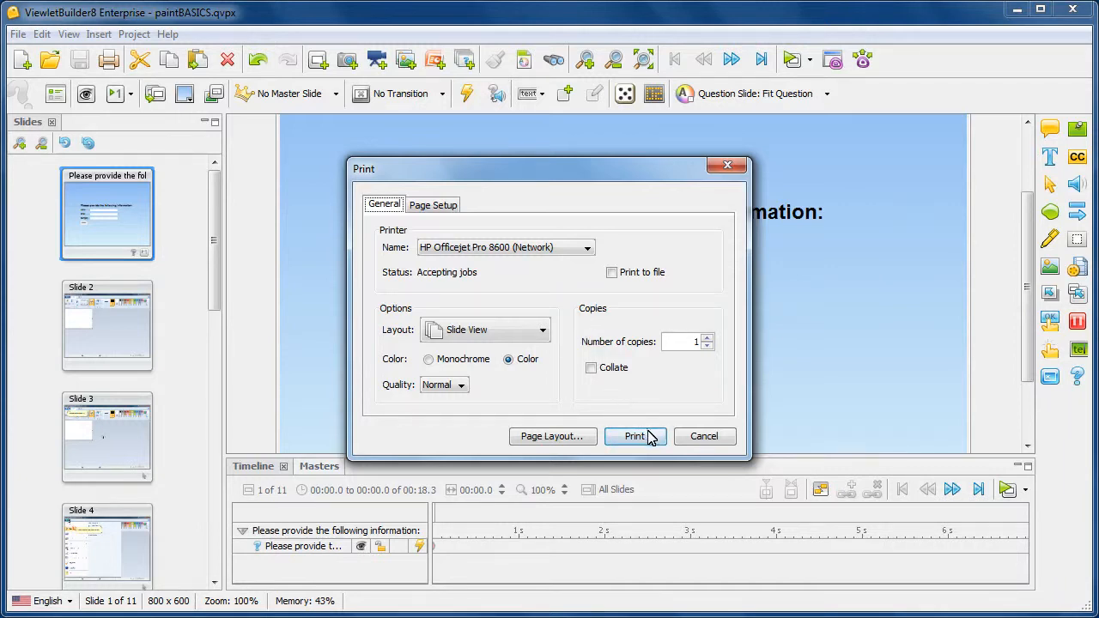
{"action": "left_click", "coordinate": [725, 441]}
{"action": "left_click", "coordinate": [701, 435]}
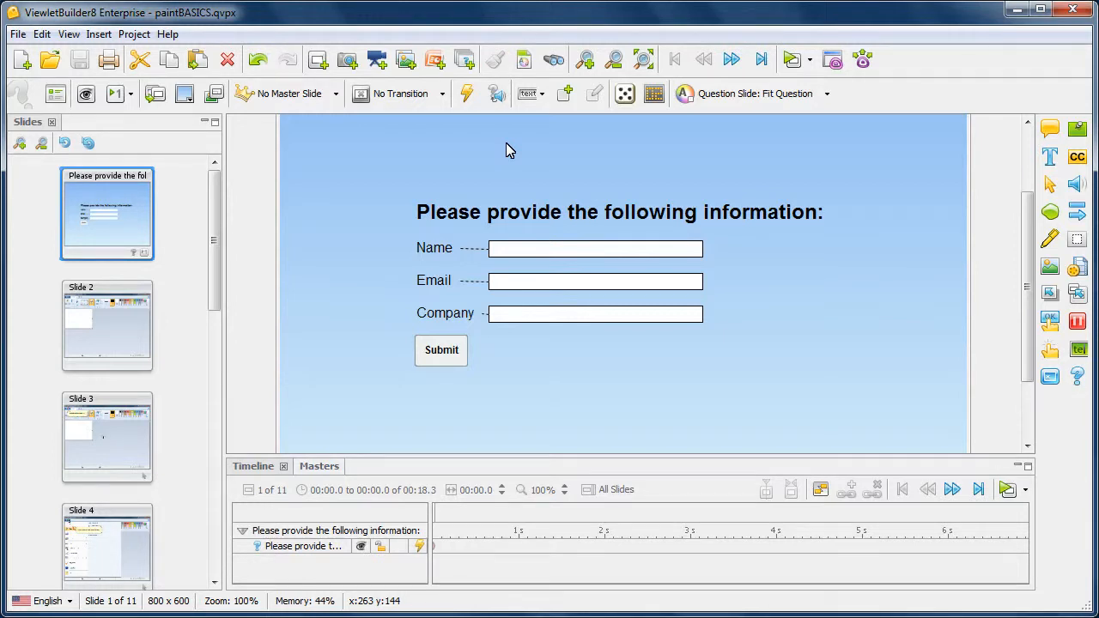
Start publishing the Viewlet and add a PDF Document publishing location.
{"action": "left_click", "coordinate": [865, 67]}
{"action": "left_click_drag", "start_coordinate": [637, 103], "coordinate": [634, 57]}
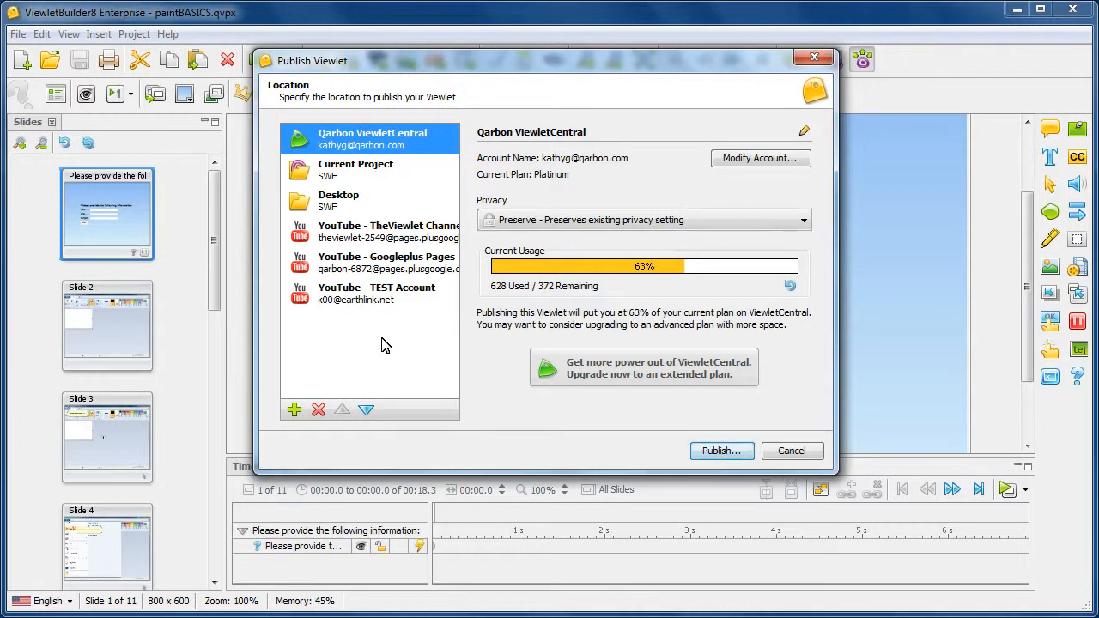
{"action": "left_click", "coordinate": [294, 411]}
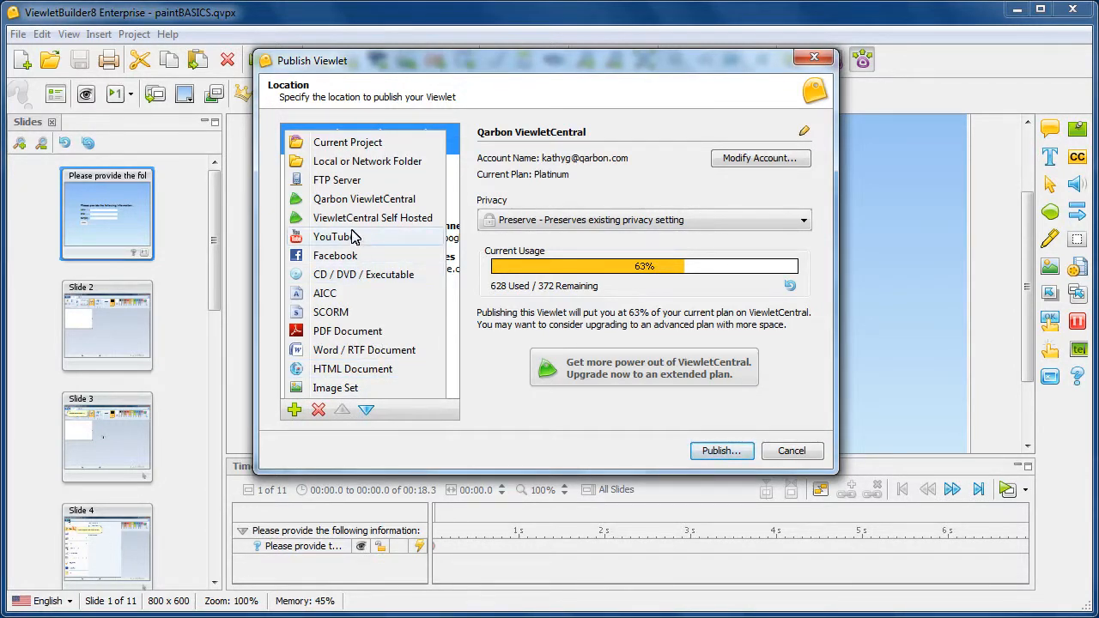
{"action": "left_click", "coordinate": [350, 333]}
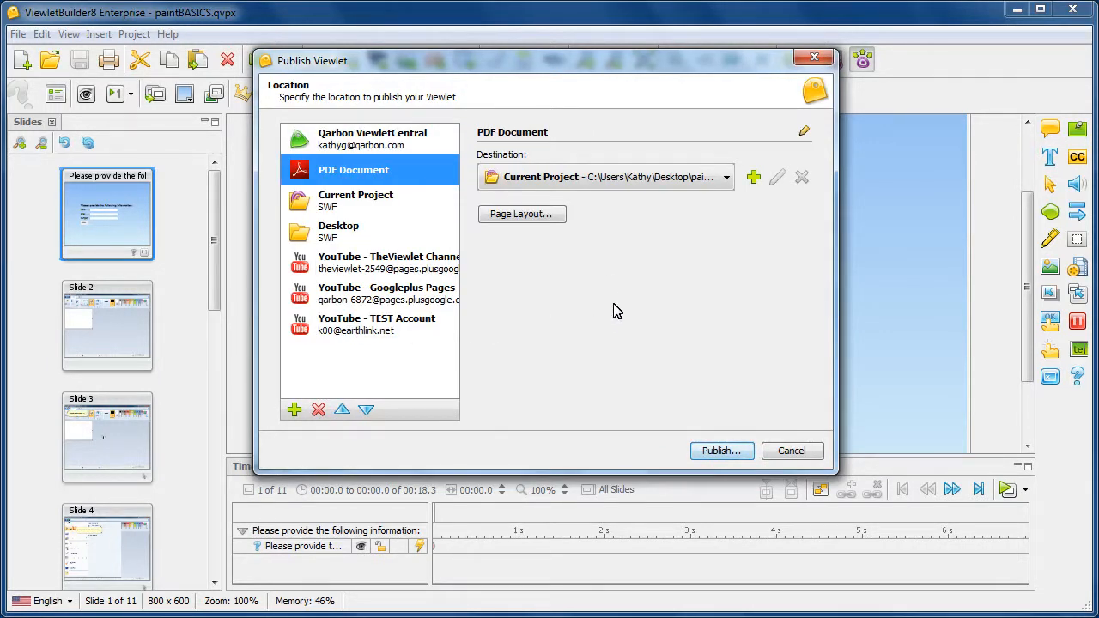
Try portrait orientation in the PDF page layout, restore landscape, and choose the Question Summary Layout.
{"action": "left_click", "coordinate": [547, 218]}
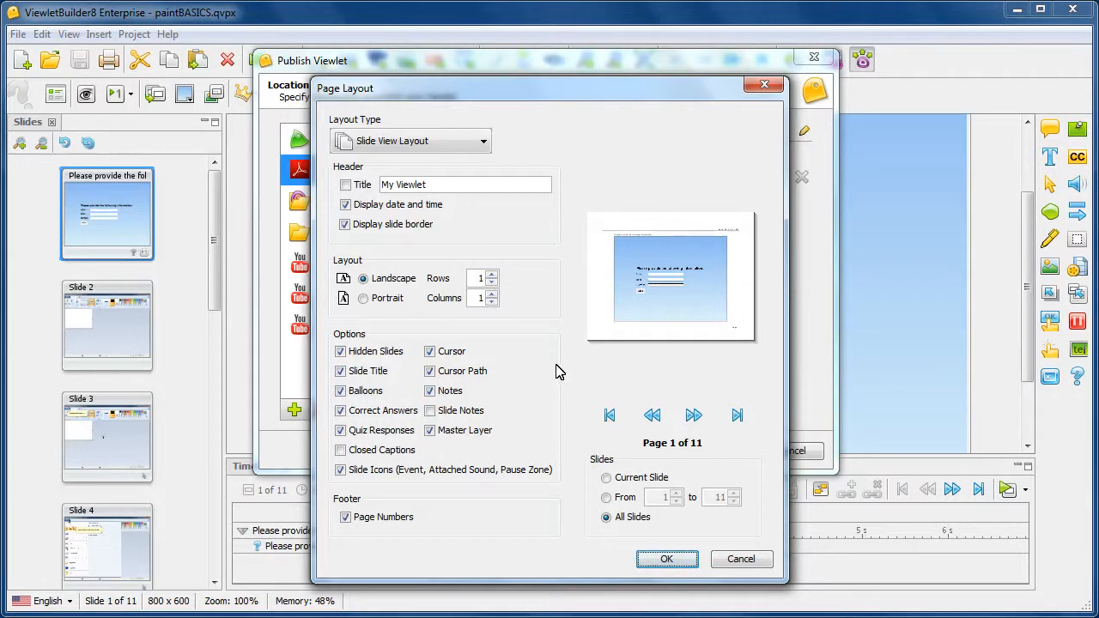
{"action": "left_click", "coordinate": [400, 300]}
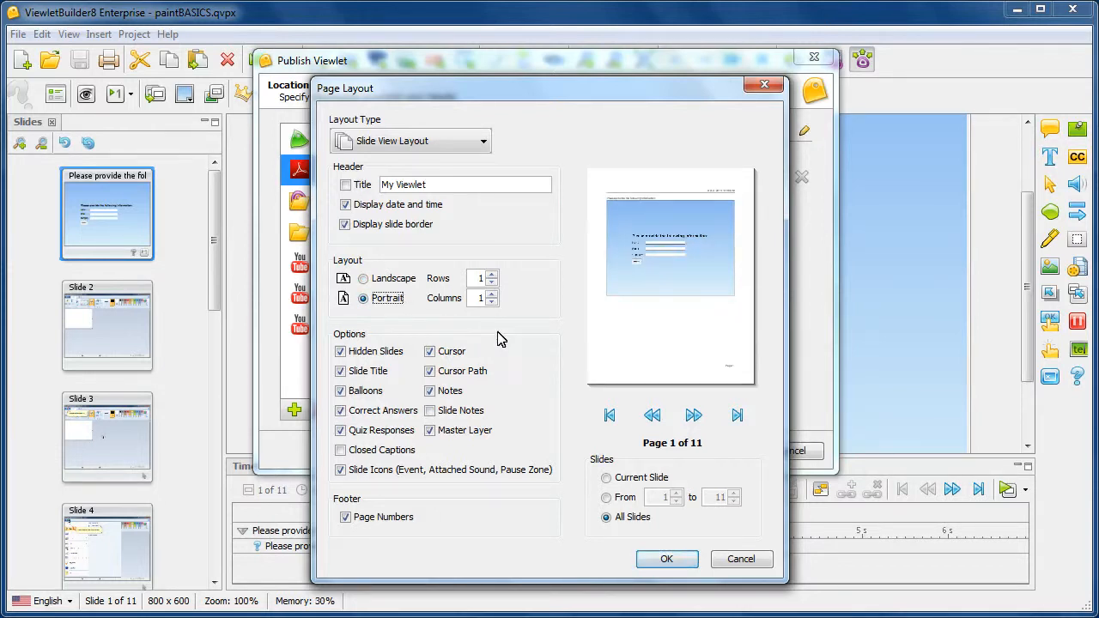
{"action": "left_click", "coordinate": [393, 279]}
{"action": "left_click", "coordinate": [397, 144]}
{"action": "left_click", "coordinate": [411, 186]}
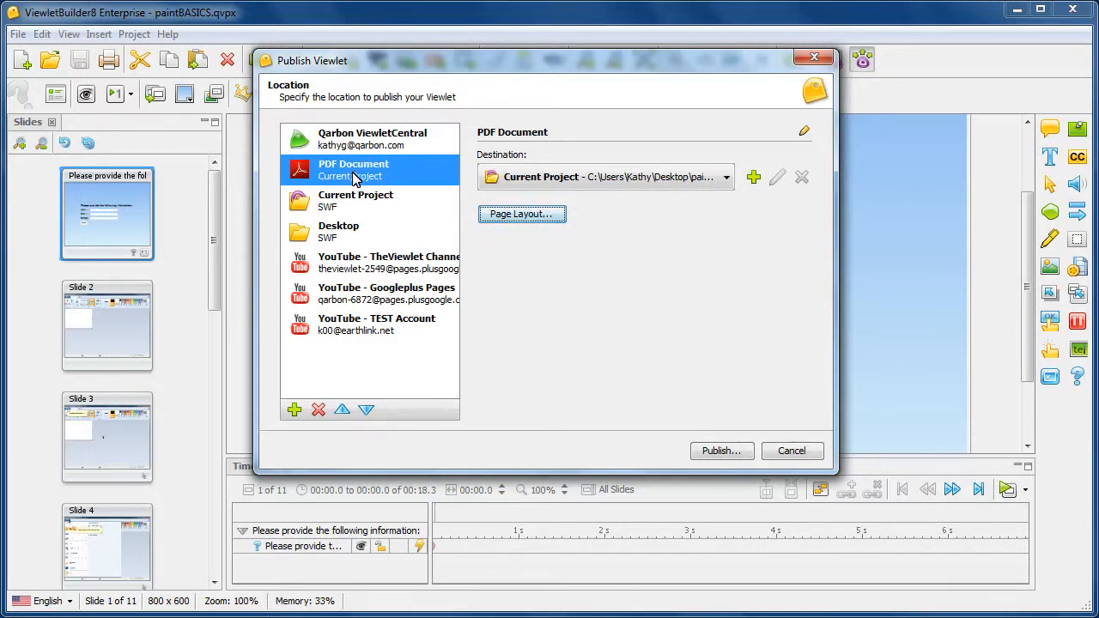
Add an Image Set publishing location.
{"action": "left_click", "coordinate": [294, 412]}
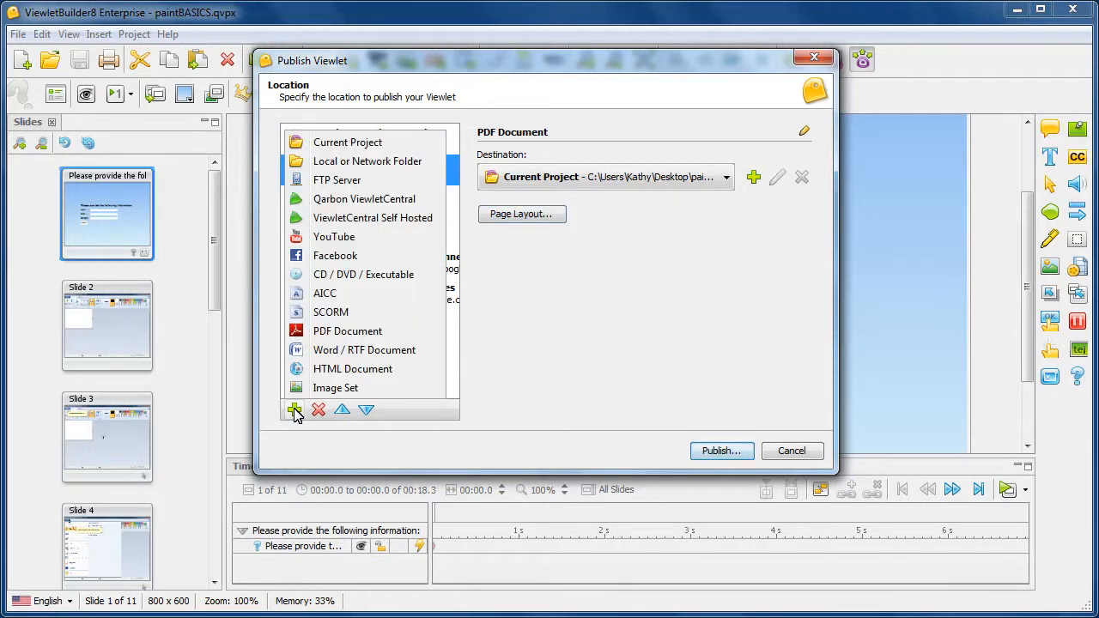
{"action": "left_click", "coordinate": [319, 387]}
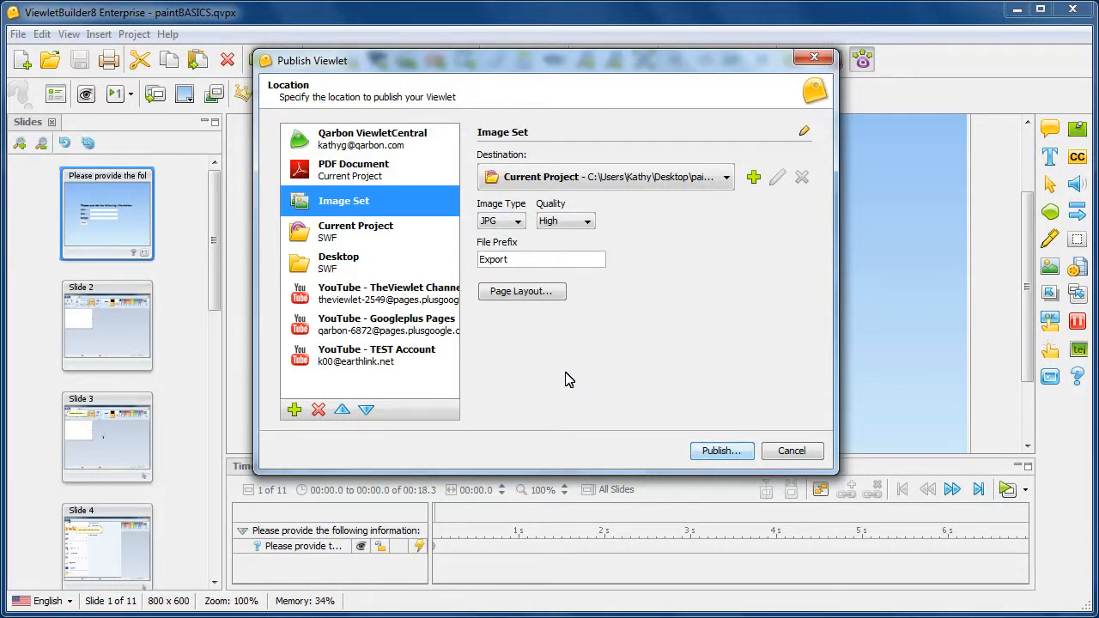
Try excluding quiz responses, slide titles and balloons from the image set's layout, and cancel both the layout changes and publishing.
{"action": "left_click", "coordinate": [516, 295]}
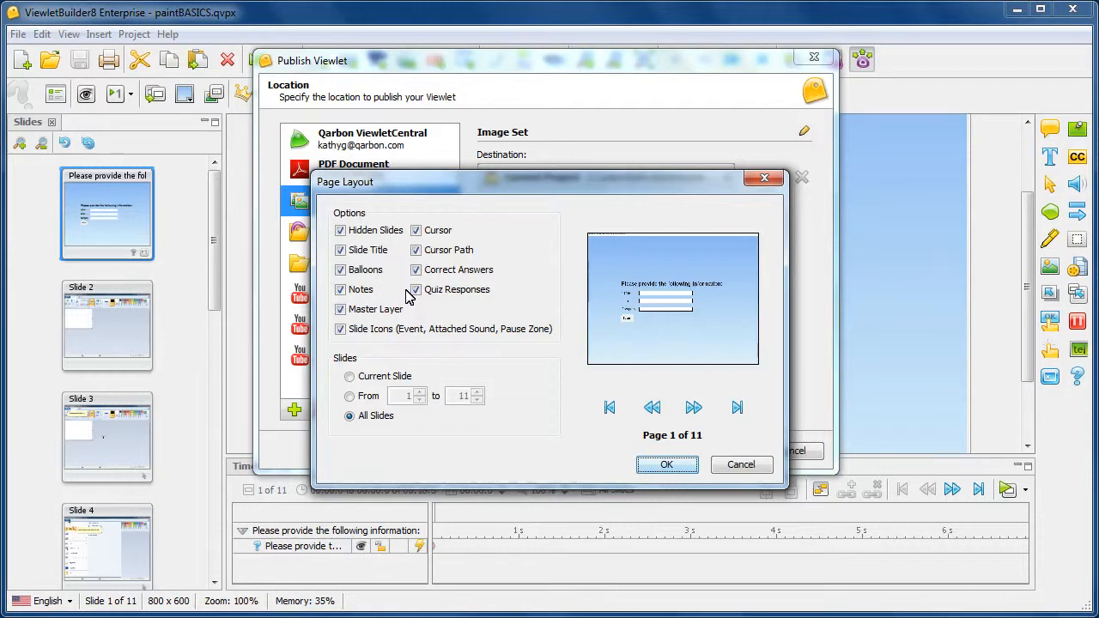
{"action": "left_click", "coordinate": [432, 292]}
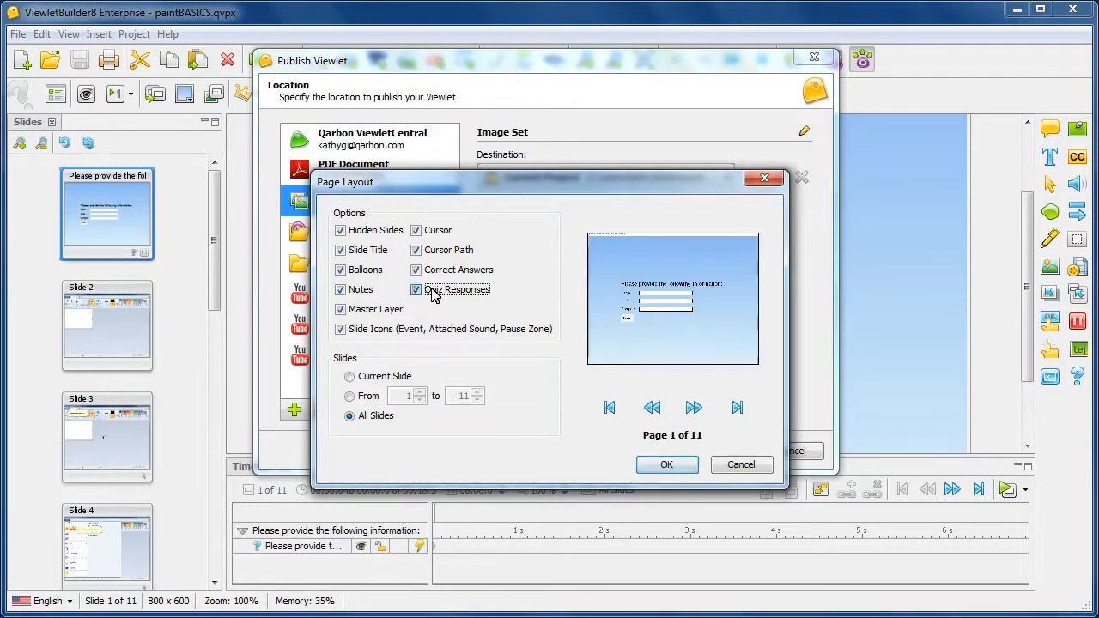
{"action": "left_click", "coordinate": [370, 250]}
{"action": "left_click", "coordinate": [365, 270]}
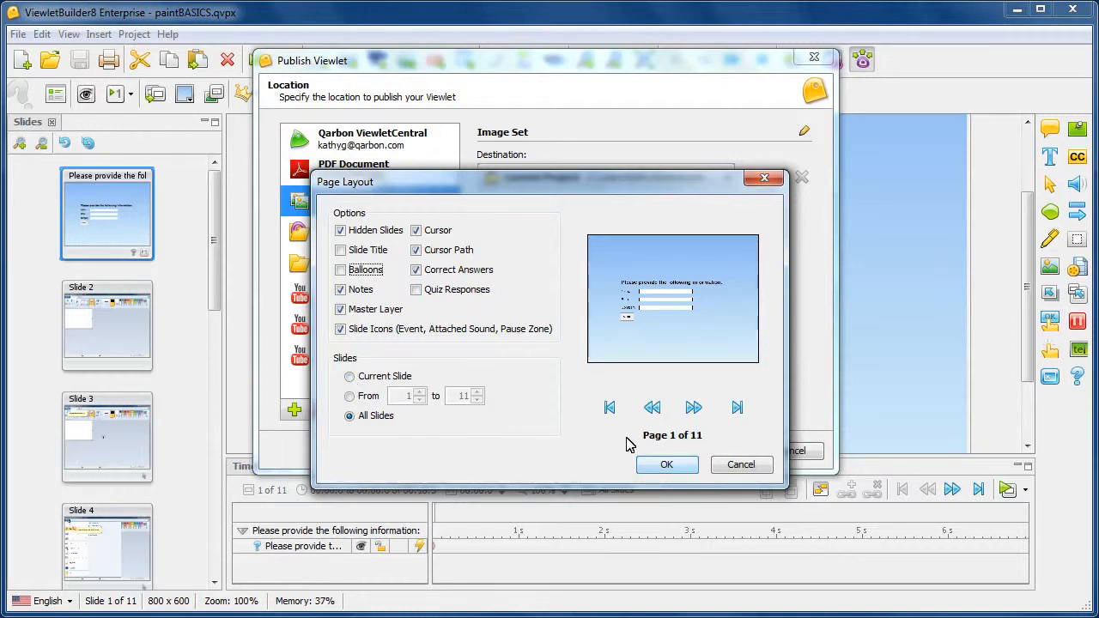
{"action": "left_click", "coordinate": [744, 465]}
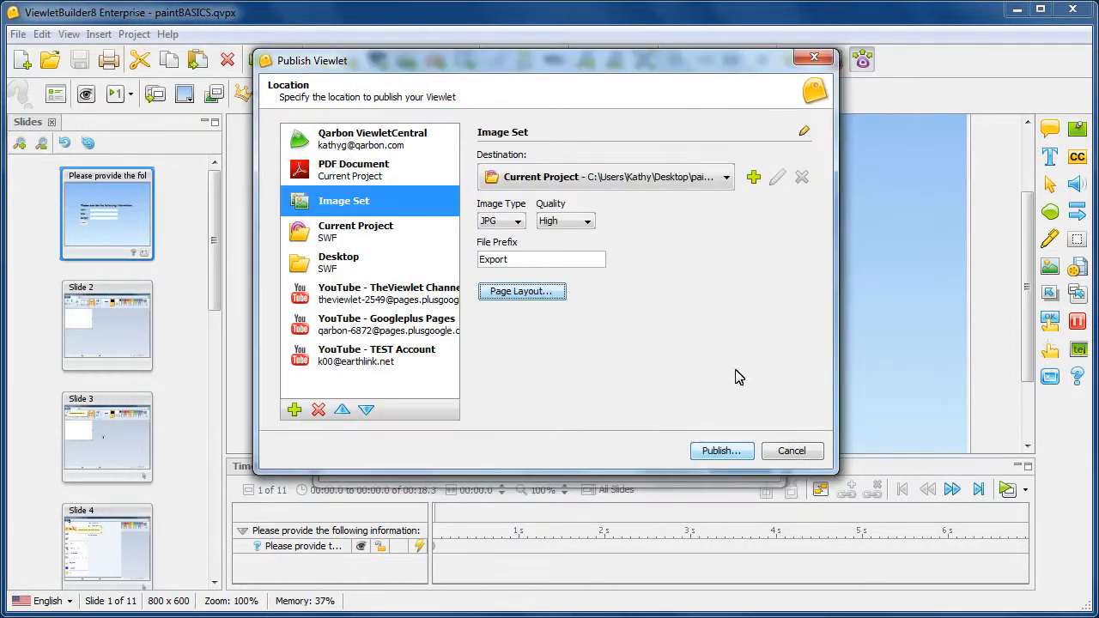
{"action": "left_click", "coordinate": [799, 452]}
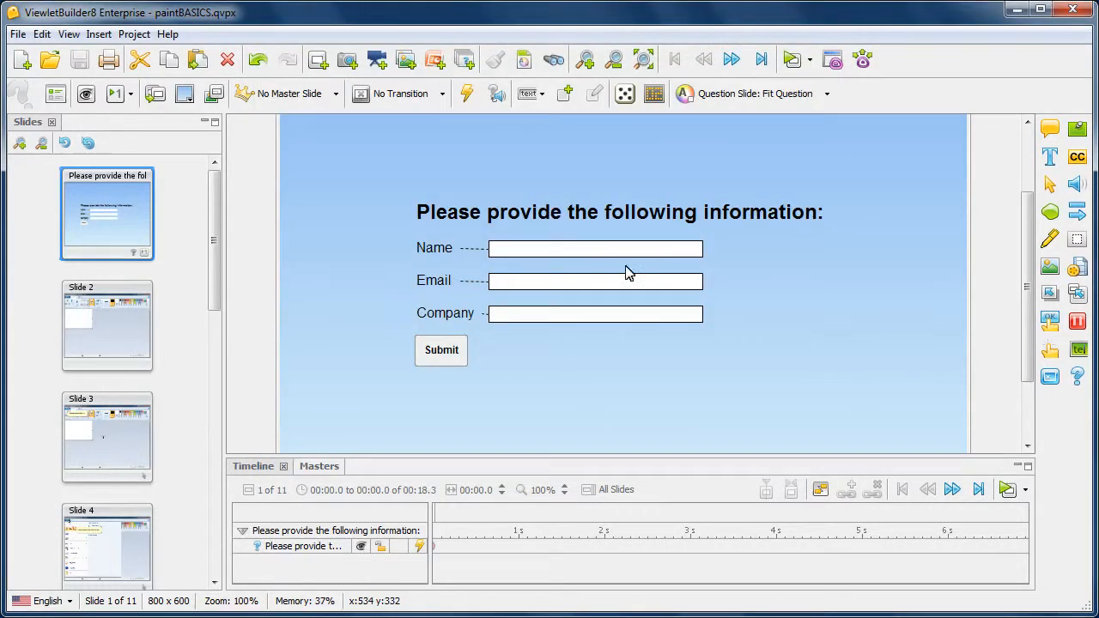